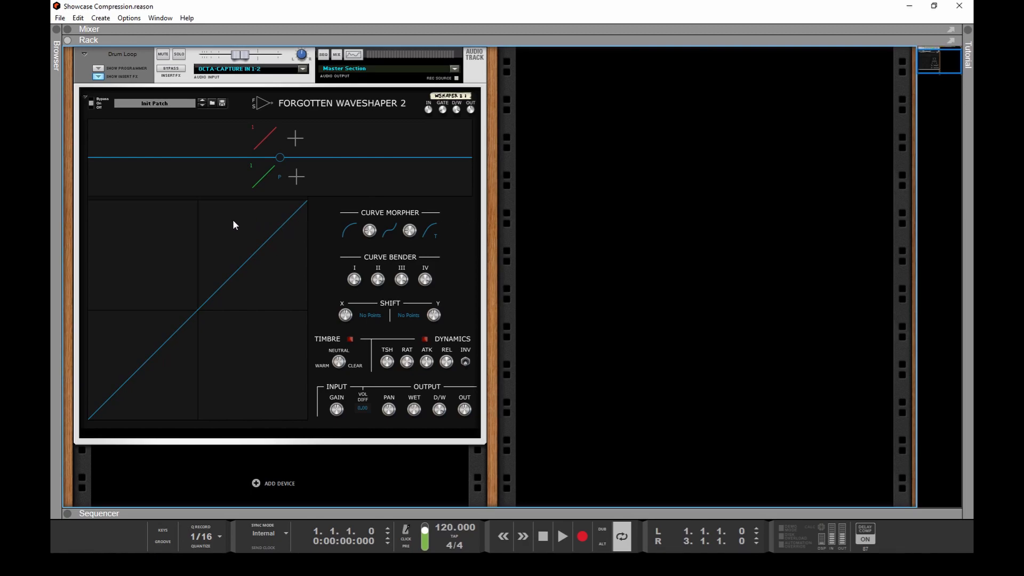
# Step: Set the wave shape to Linear Extension Clipping, then adjust the curve's end point to a flatter slope while the drum loop plays
pyautogui.rightClick(234, 220)
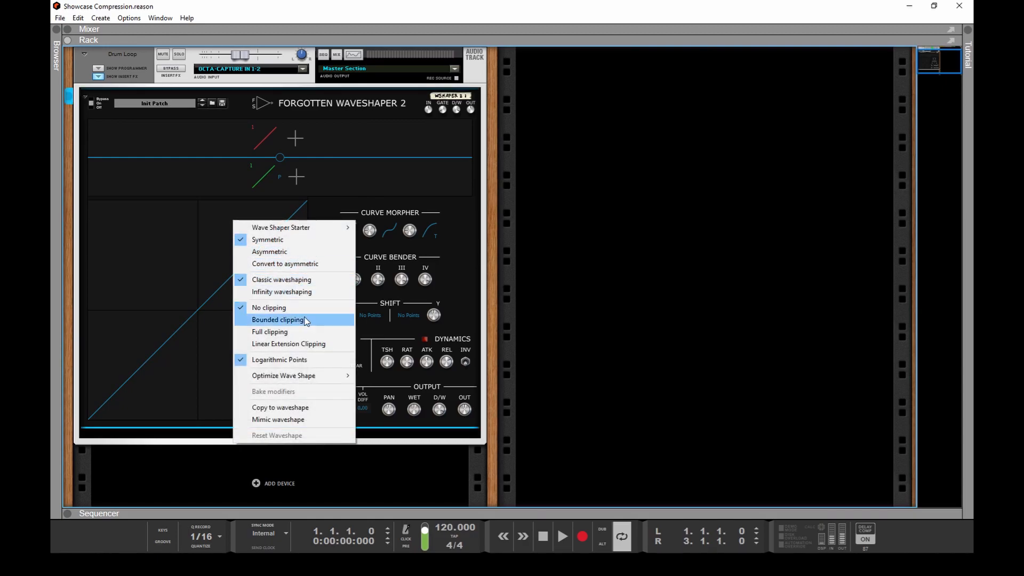
pyautogui.click(307, 346)
pyautogui.moveTo(270, 274); pyautogui.dragTo(329, 268)
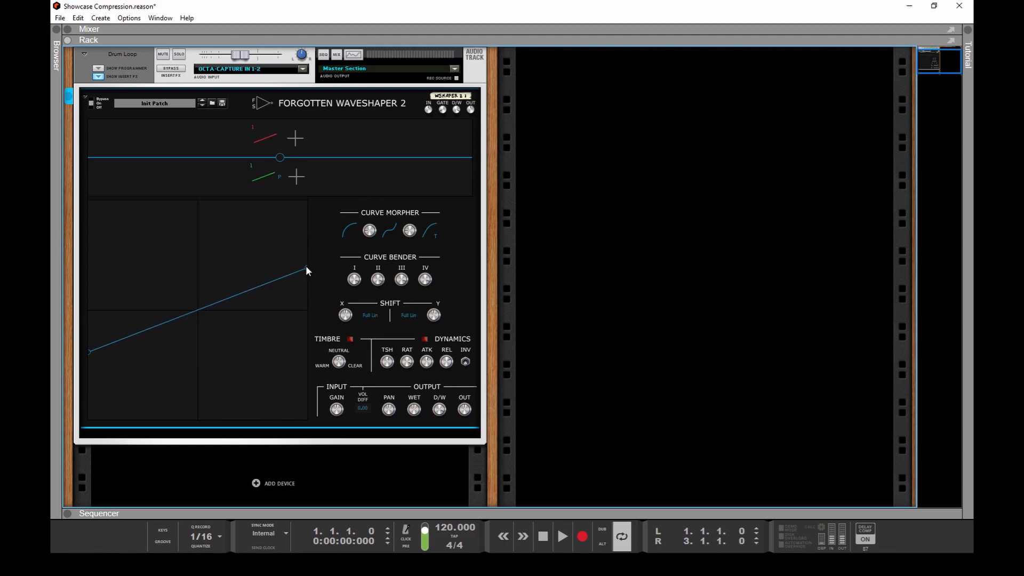
pyautogui.moveTo(307, 269)
pyautogui.mouseDown()
pyautogui.moveTo(338, 187)
pyautogui.moveTo(345, 270)
pyautogui.mouseUp()
pyautogui.press('space')
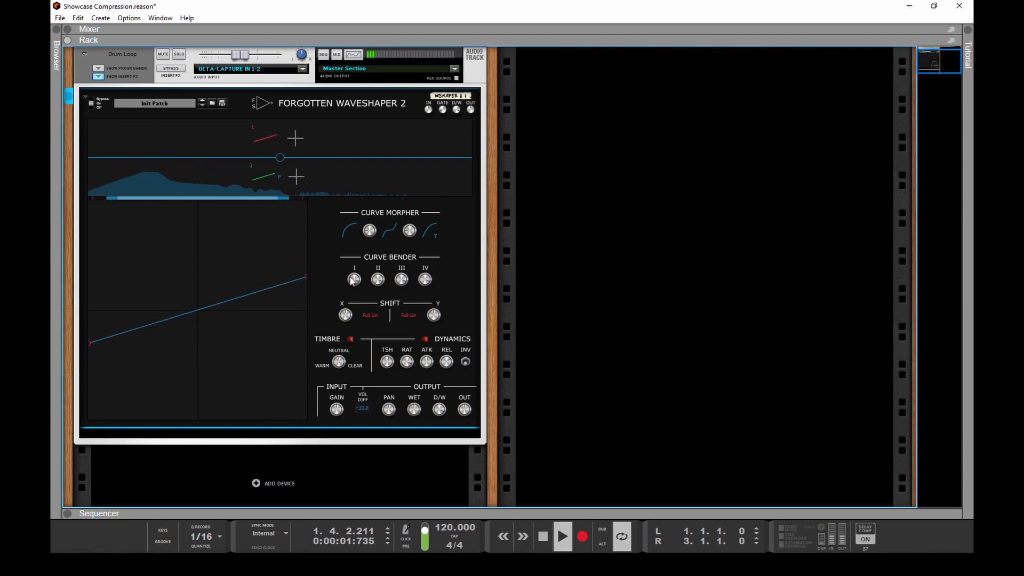
pyautogui.moveTo(353, 268); pyautogui.dragTo(373, 277)
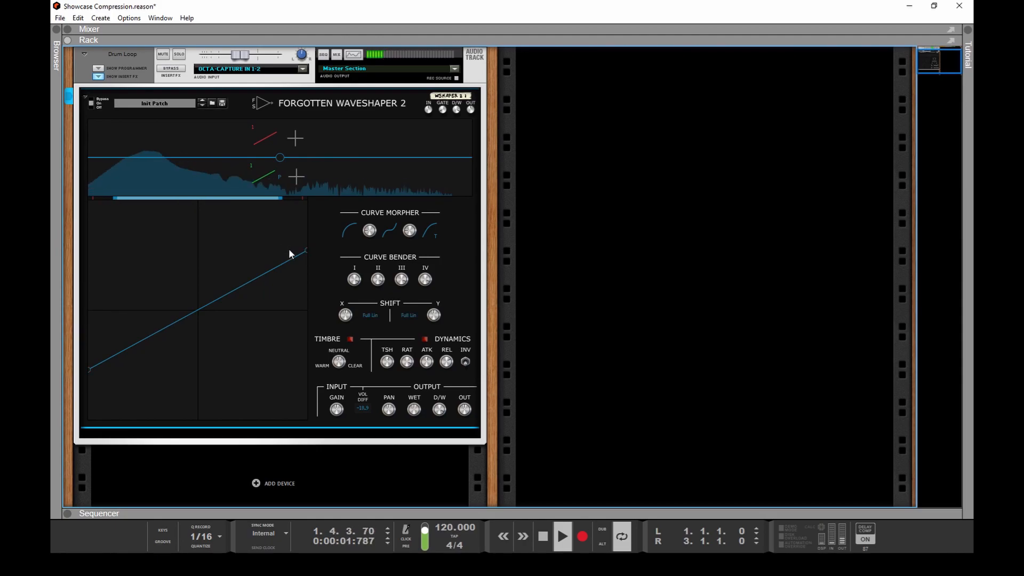
# Step: Turn on the module's dynamics and adjust its release time and ratio, sweeping the ratio up to ∞ : 1
pyautogui.click(425, 339)
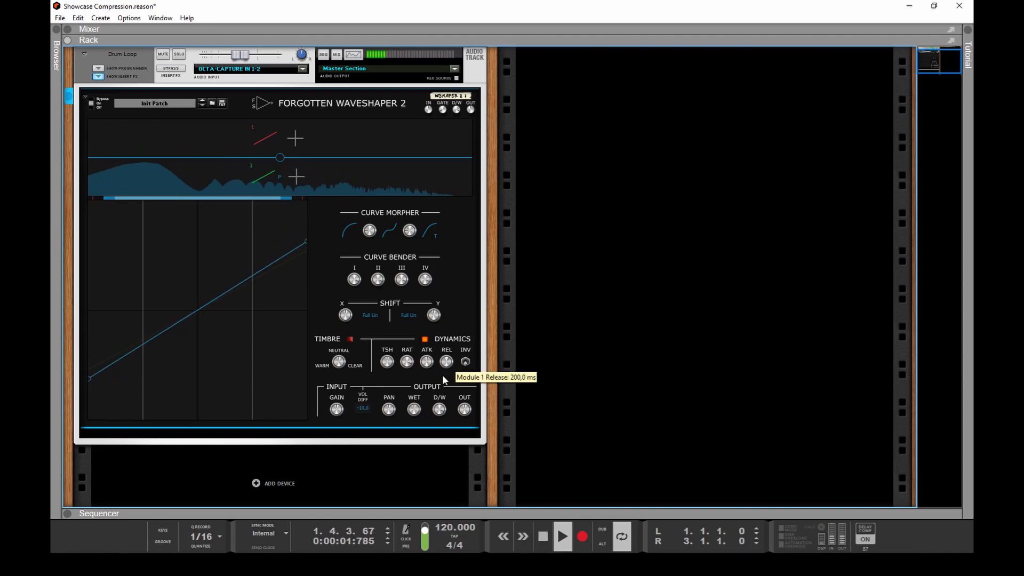
pyautogui.moveTo(441, 386); pyautogui.dragTo(441, 370)
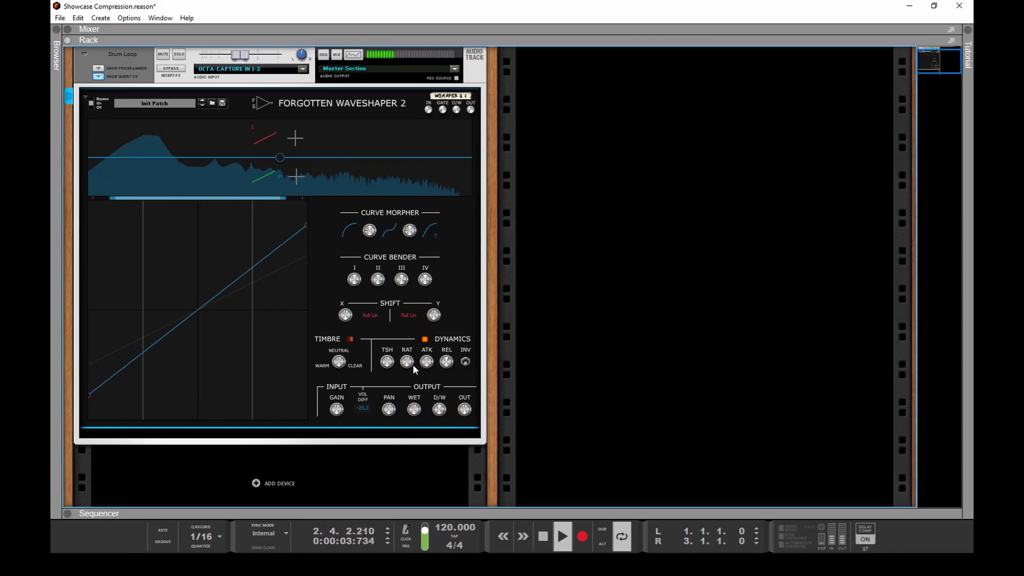
pyautogui.moveTo(413, 364); pyautogui.dragTo(405, 271)
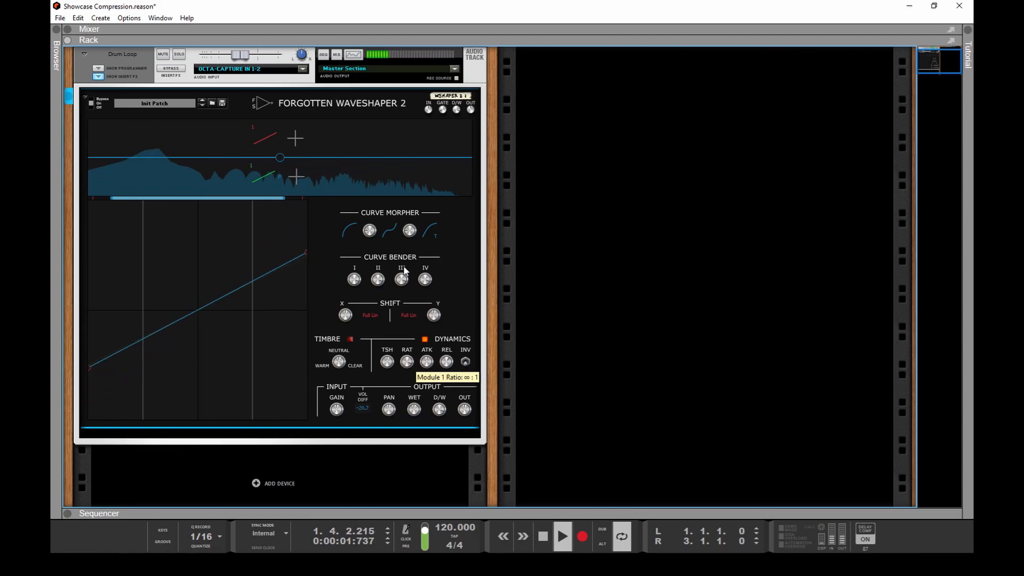
pyautogui.moveTo(406, 271); pyautogui.dragTo(401, 308)
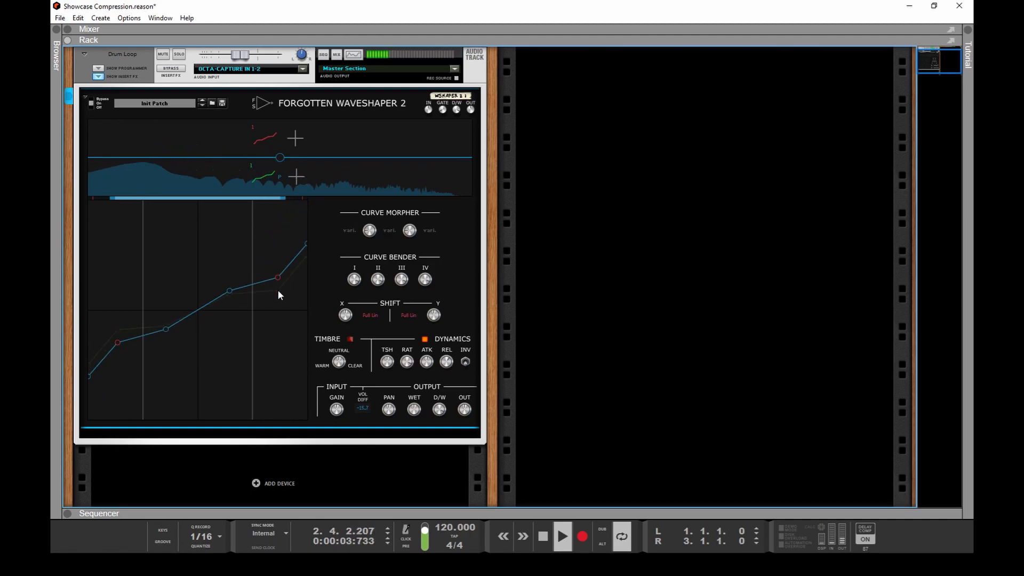
# Step: Raise the module's output gain to about 5.15 dB, comparing the processed and bypassed sound before and after
pyautogui.click(99, 101)
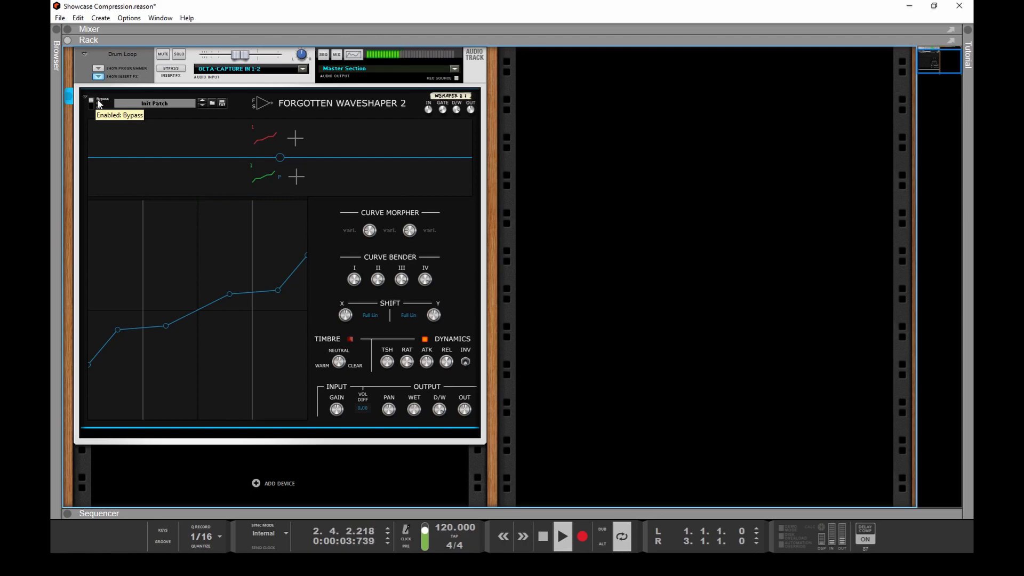
pyautogui.click(99, 103)
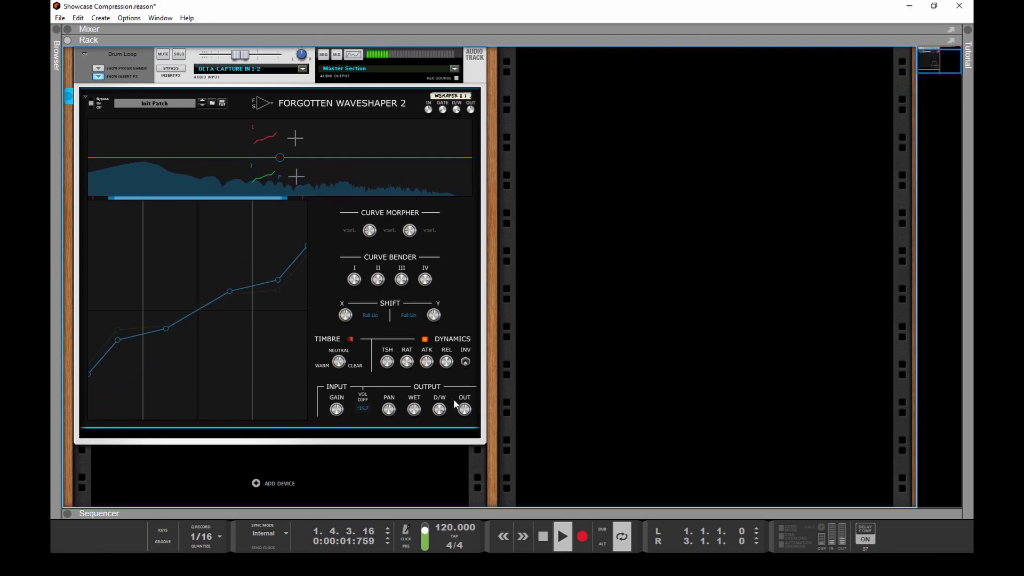
pyautogui.moveTo(460, 406); pyautogui.dragTo(460, 395)
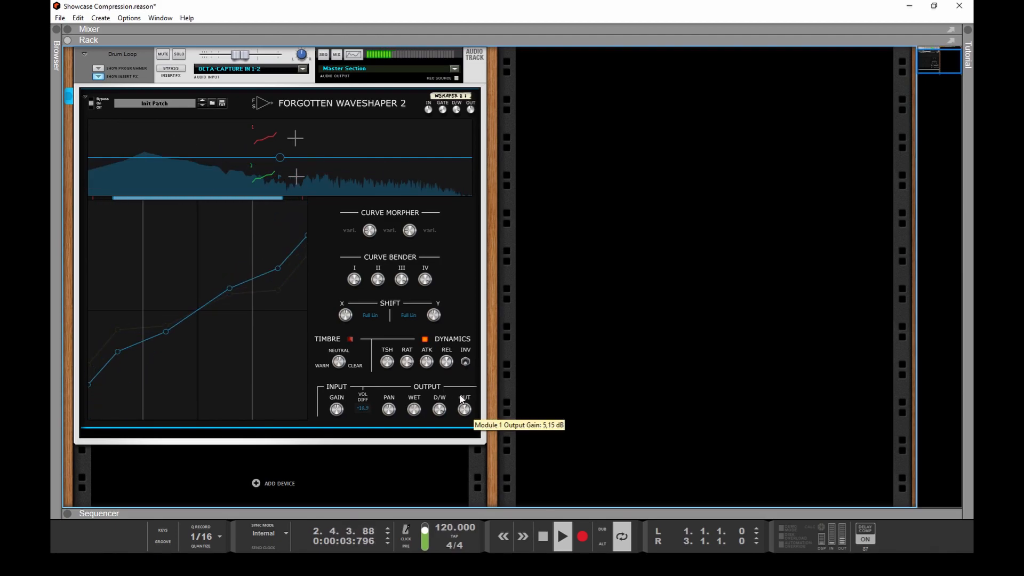
pyautogui.click(91, 99)
pyautogui.click(93, 103)
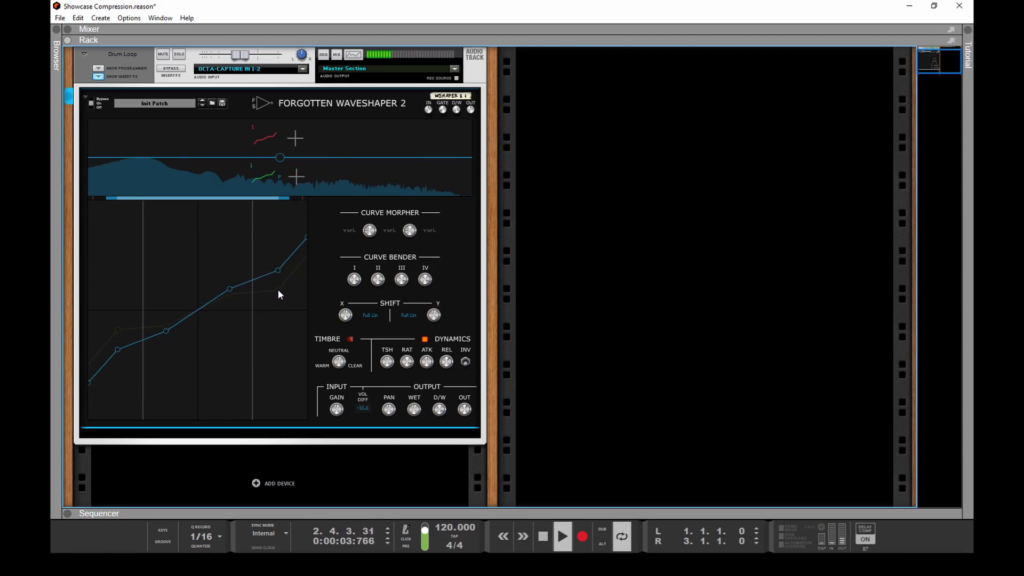
pyautogui.moveTo(277, 289)
pyautogui.mouseDown()
pyautogui.moveTo(258, 364)
pyautogui.moveTo(287, 292)
pyautogui.moveTo(278, 288)
pyautogui.mouseUp()
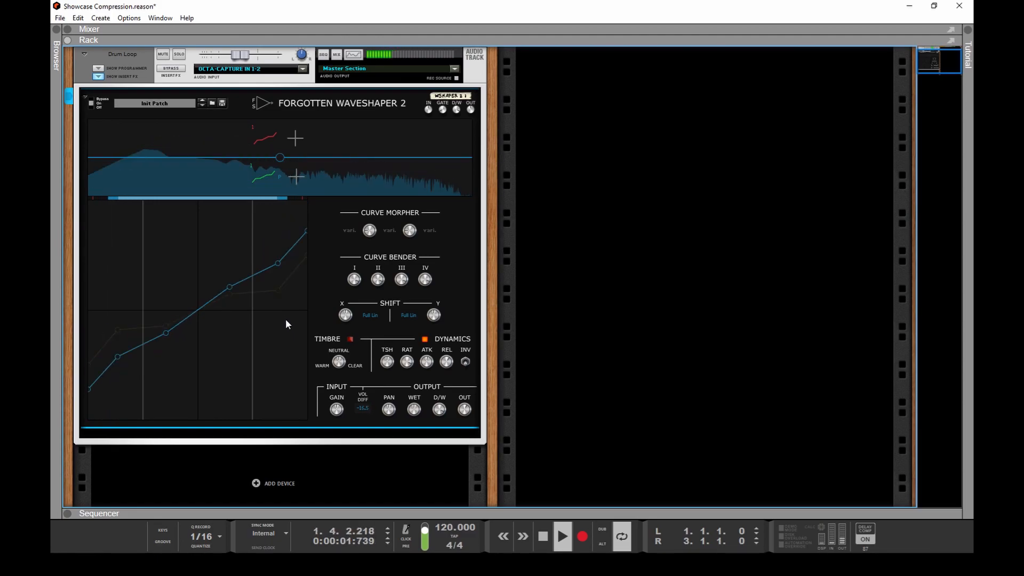
# Step: Try the wave shape with Logarithmic Points turned off, then turn the option back on
pyautogui.rightClick(222, 247)
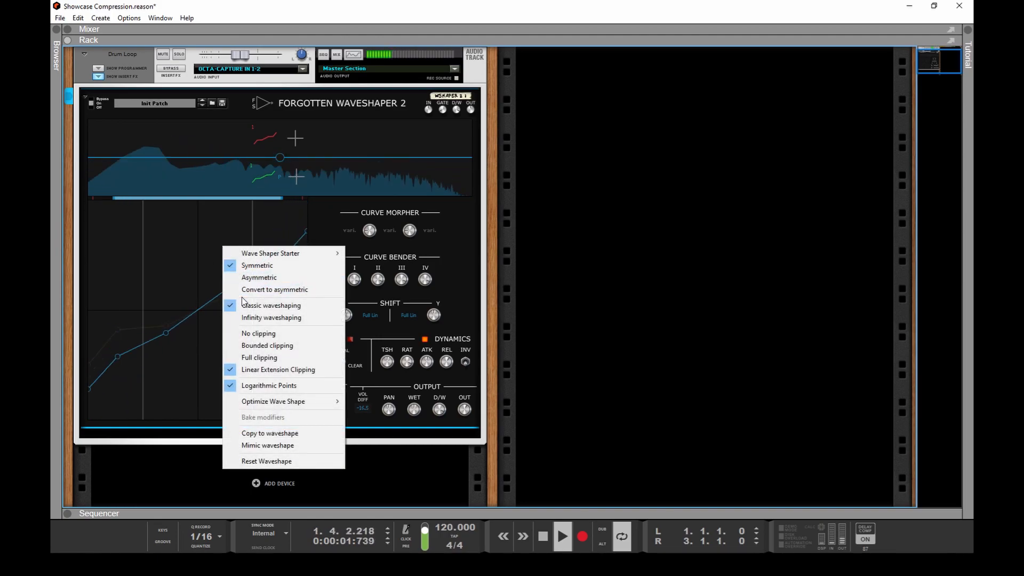
pyautogui.click(287, 386)
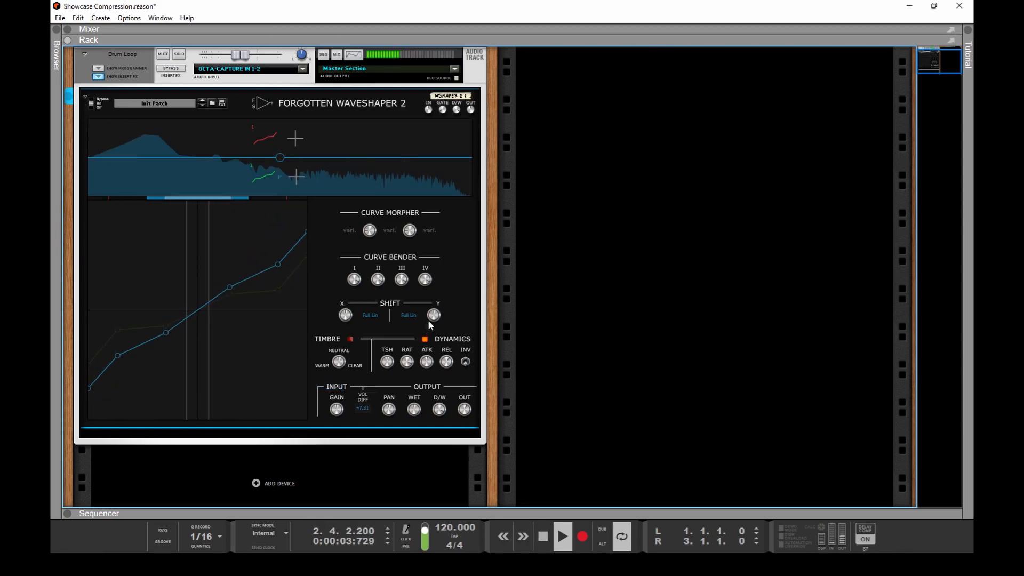
pyautogui.moveTo(433, 316); pyautogui.dragTo(435, 283)
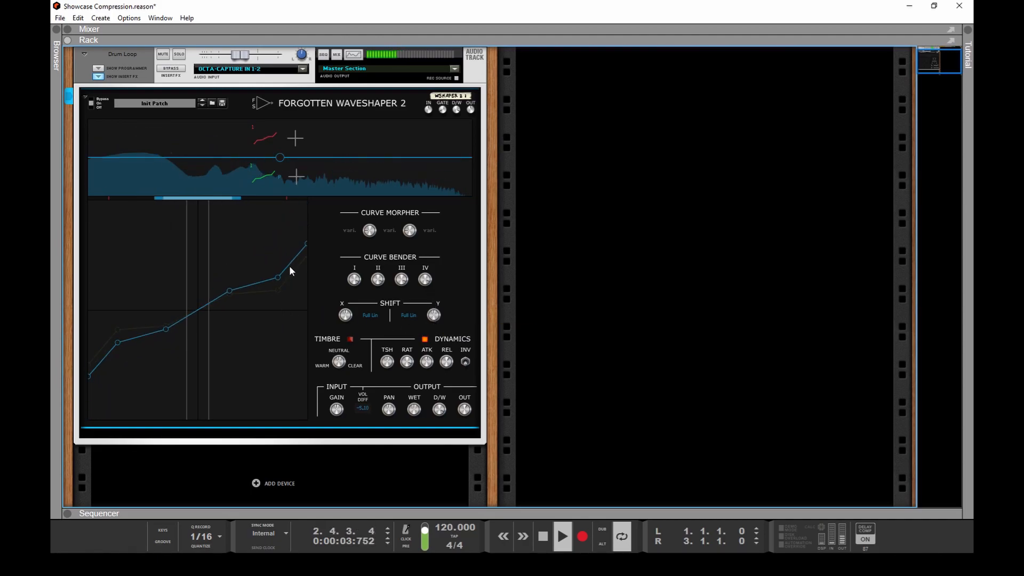
pyautogui.rightClick(231, 239)
pyautogui.click(282, 375)
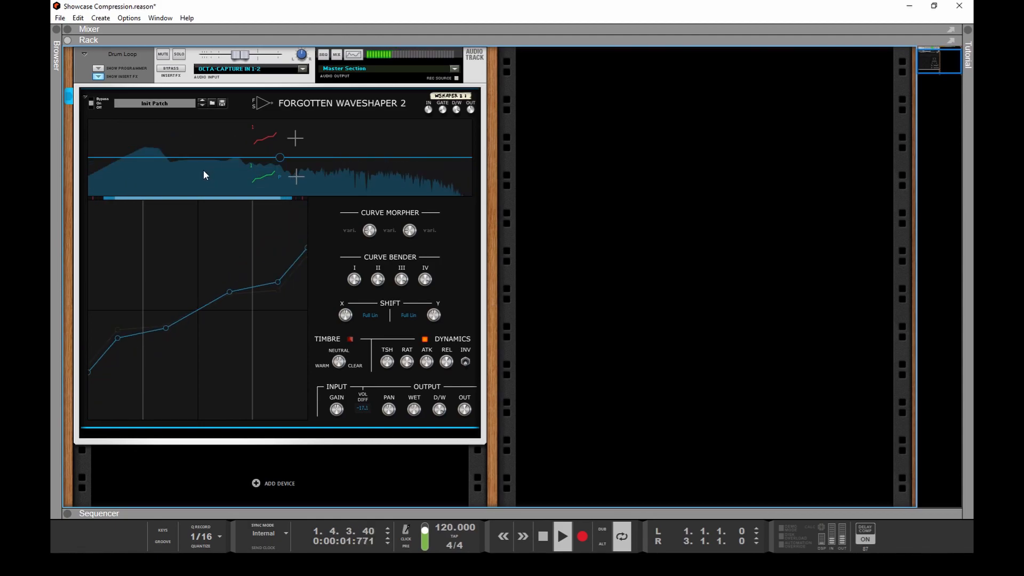
# Step: Split the frequency display into two bands with the crossover at 192 Hz
pyautogui.moveTo(215, 176); pyautogui.dragTo(192, 184)
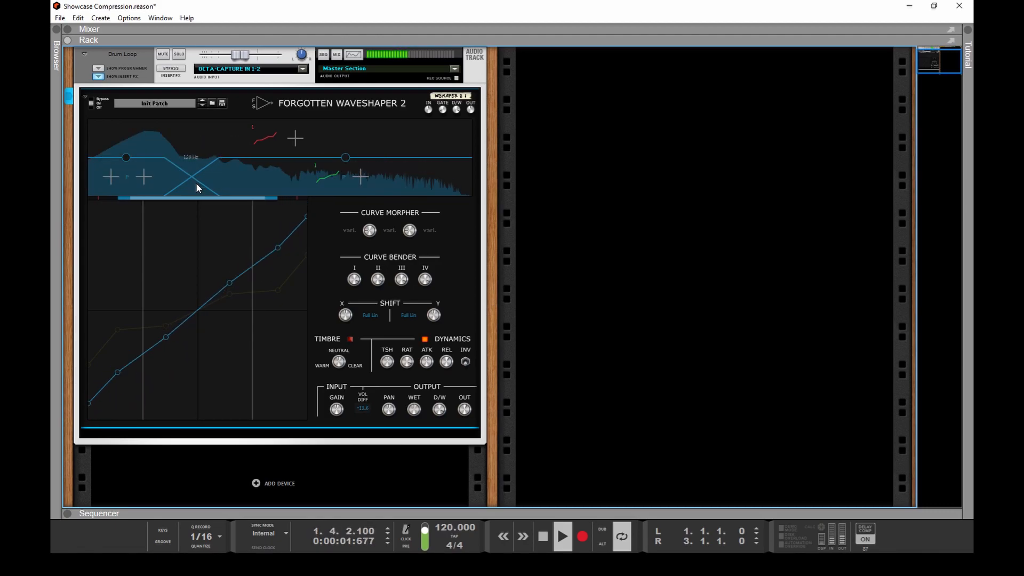
pyautogui.moveTo(196, 183); pyautogui.dragTo(197, 184)
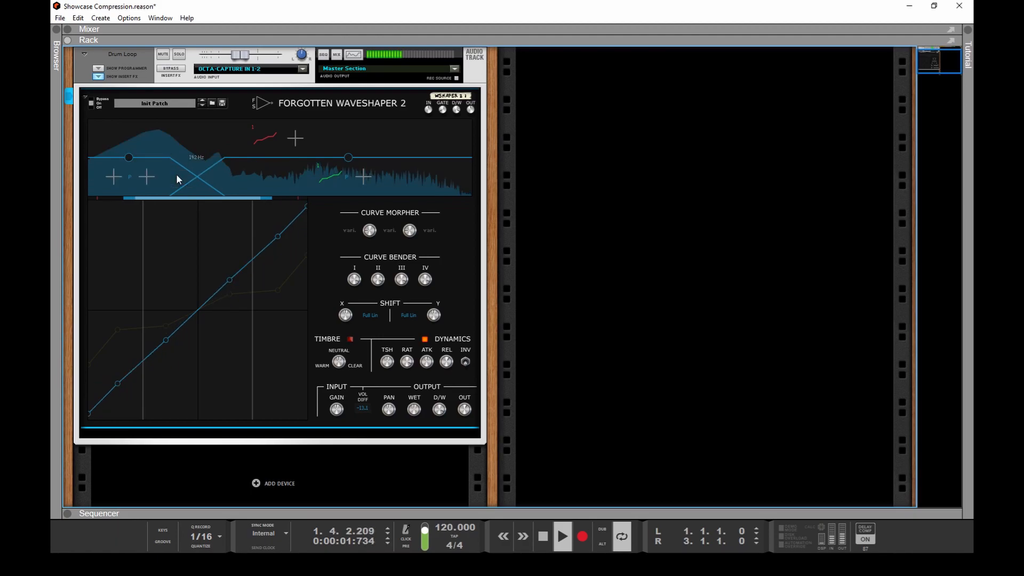
# Step: Connect band output 1 to dynamics sidechain input 1 on the device's rear side and return to the front
pyautogui.press('Tab')
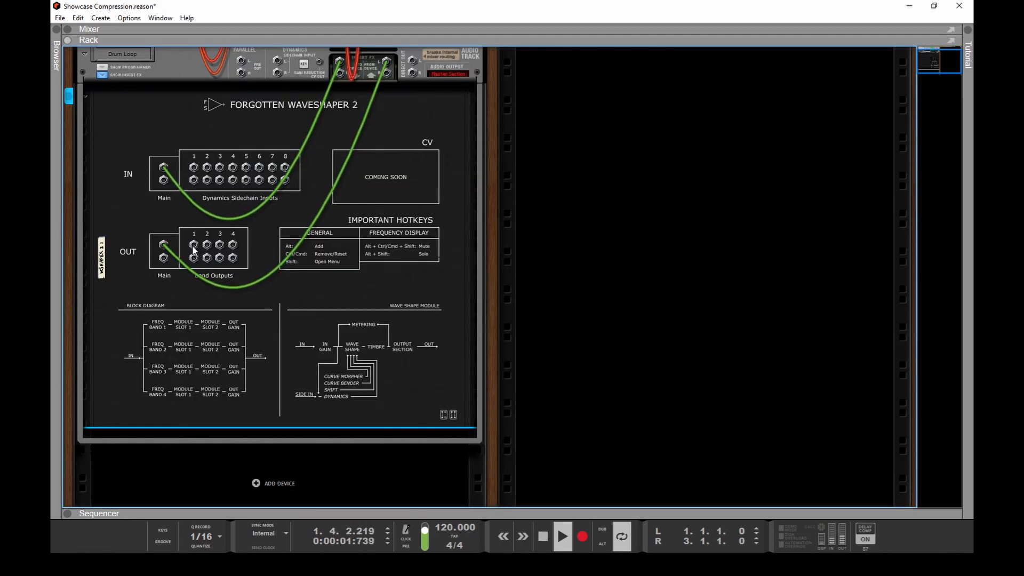
pyautogui.press('Tab')
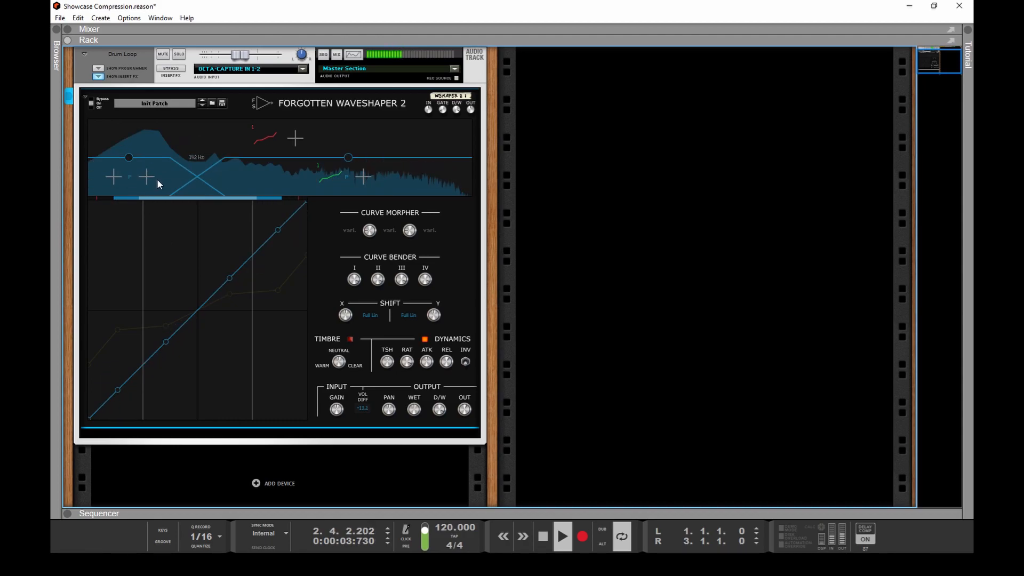
pyautogui.press('Tab')
pyautogui.press('Tab')
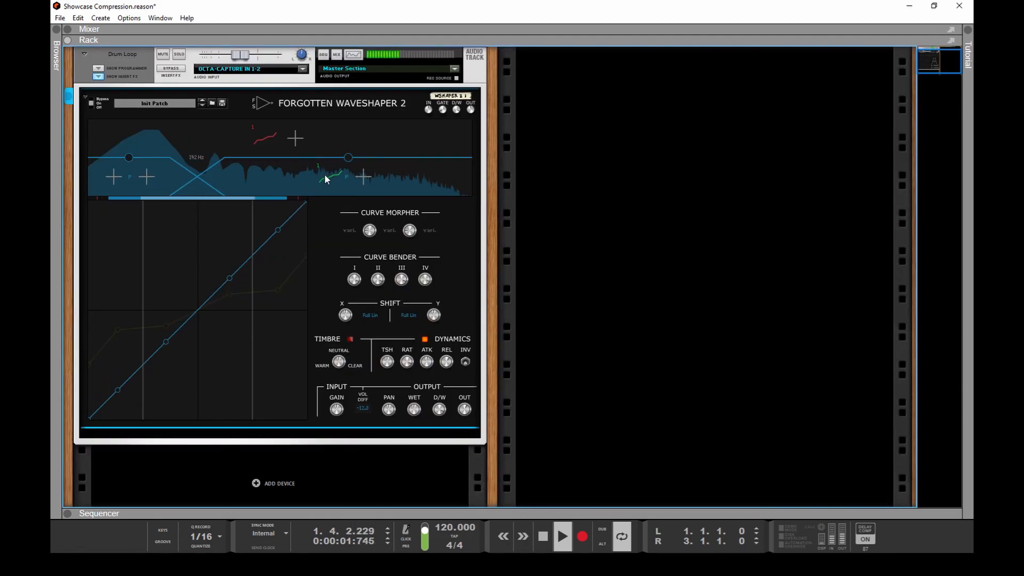
pyautogui.press('Tab')
pyautogui.moveTo(195, 249); pyautogui.dragTo(193, 168)
pyautogui.press('Tab')
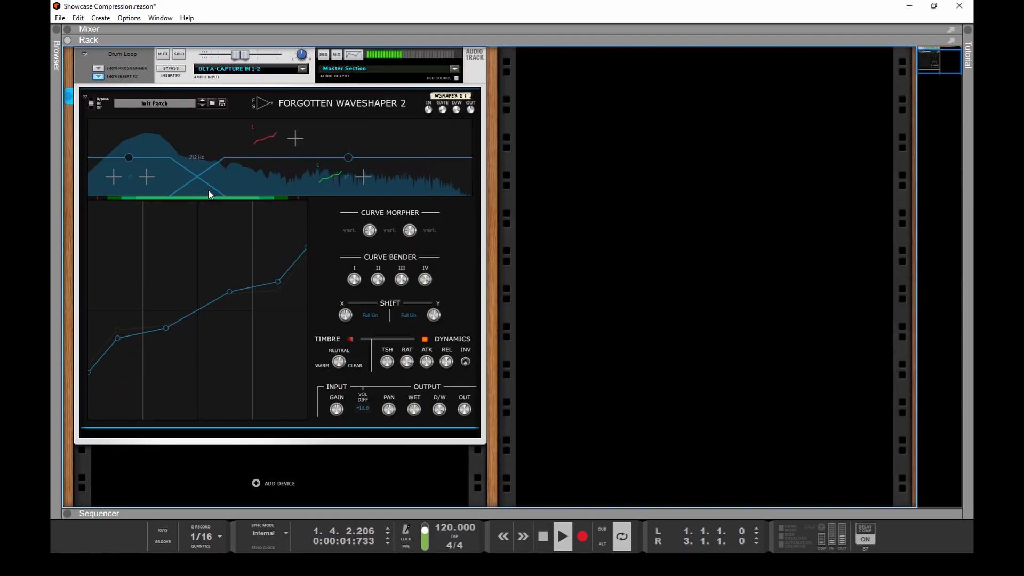
pyautogui.press('Tab')
pyautogui.press('Tab')
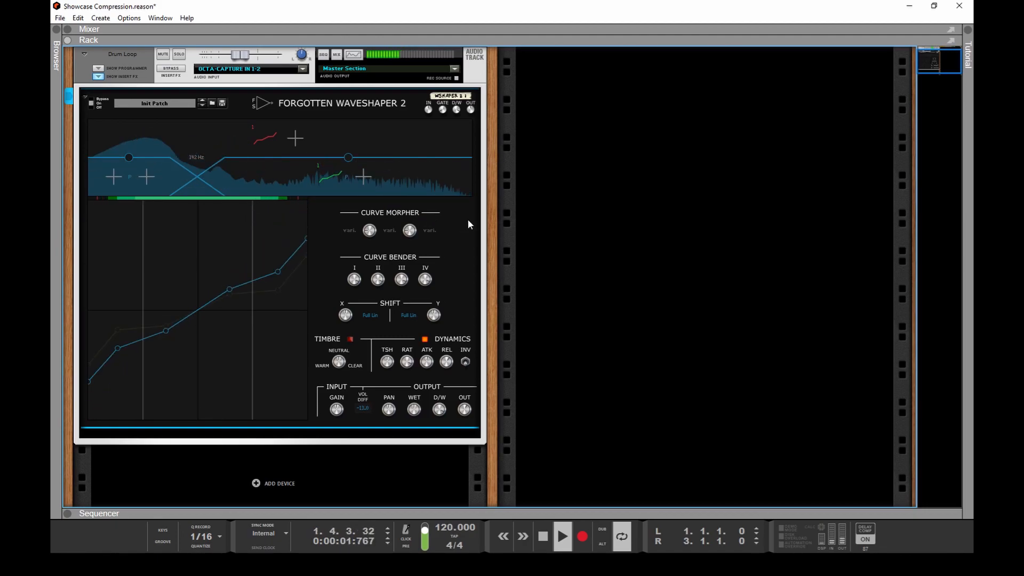
# Step: Remove the 192 Hz band split, check the sidechain cabling on the rear, and stop playback
pyautogui.click(194, 184)
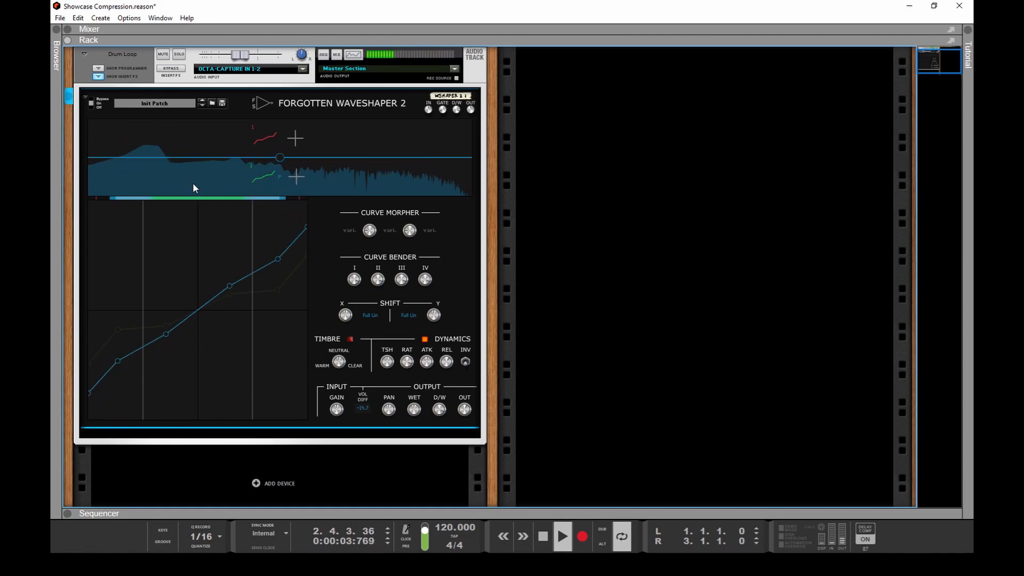
pyautogui.press('Tab')
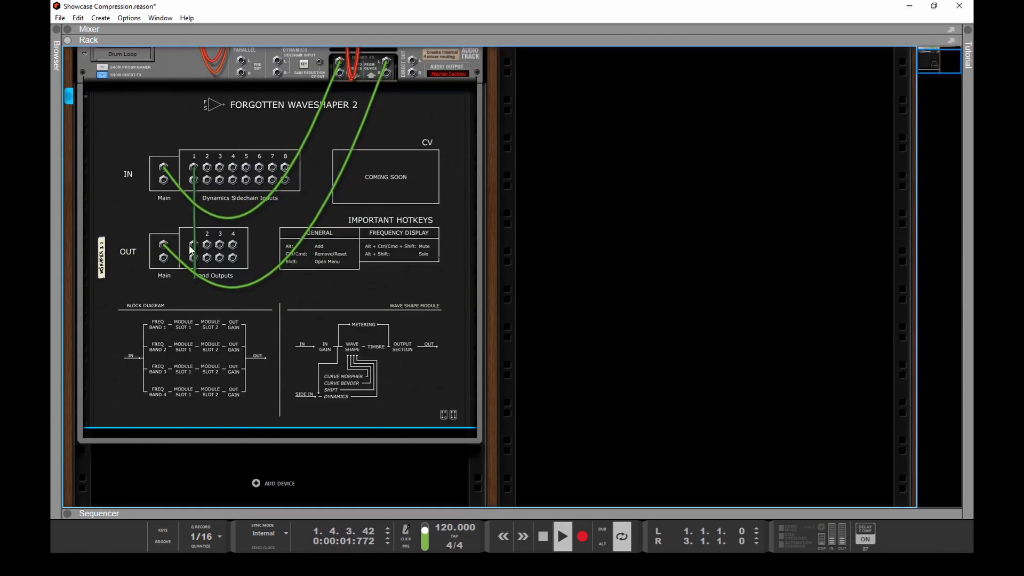
pyautogui.press('Tab')
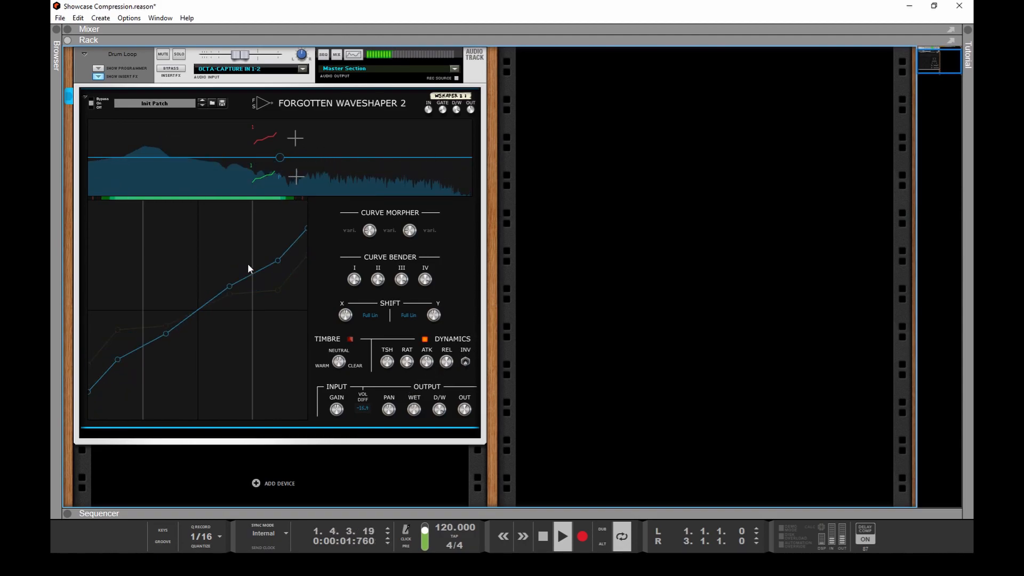
pyautogui.press('Tab')
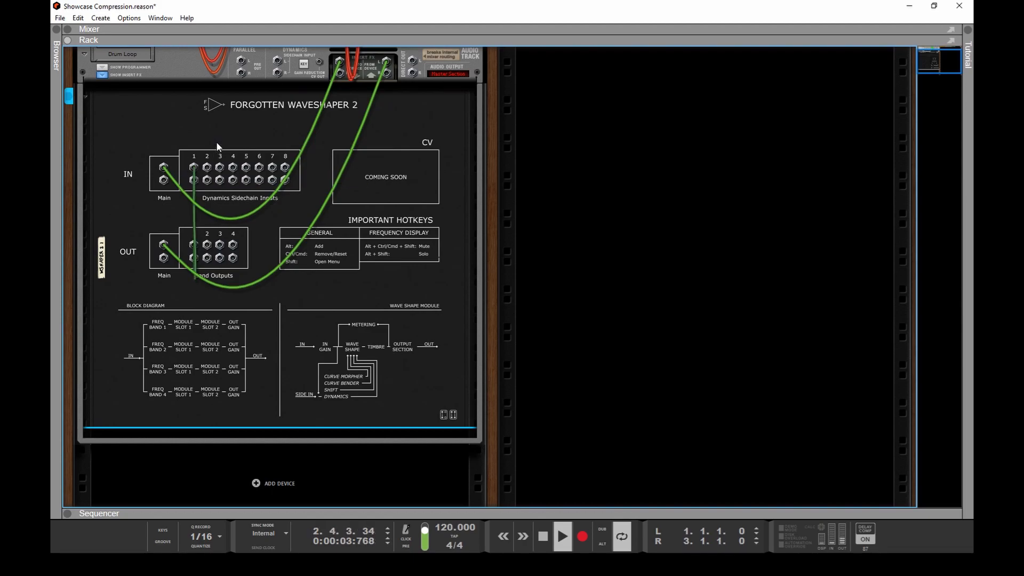
pyautogui.press('Tab')
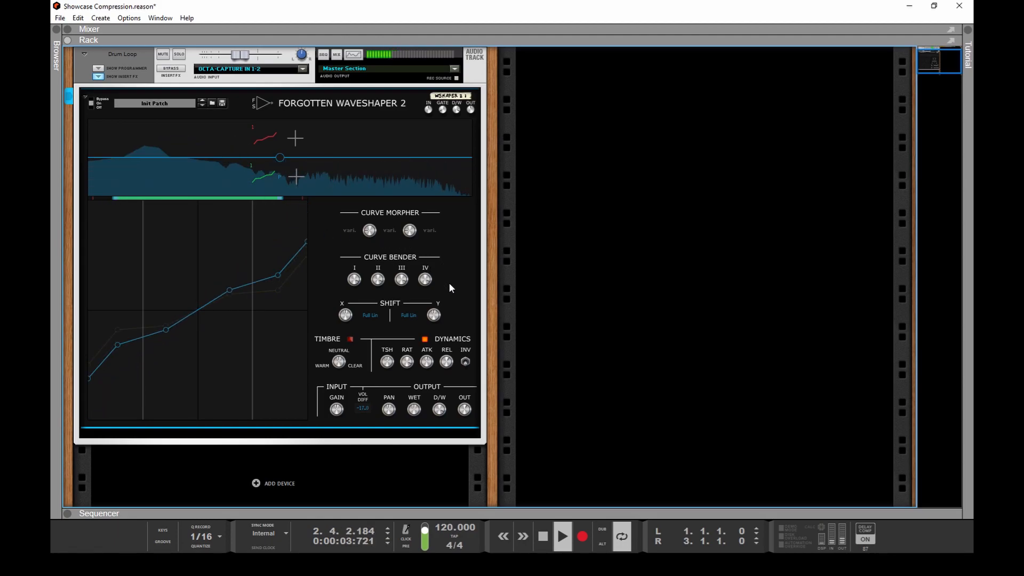
pyautogui.press('space')
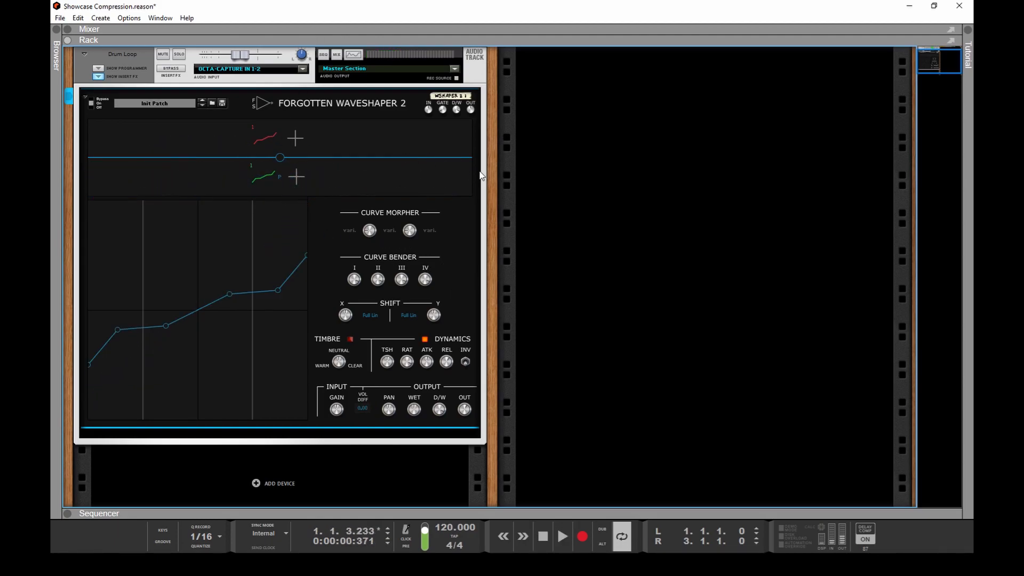